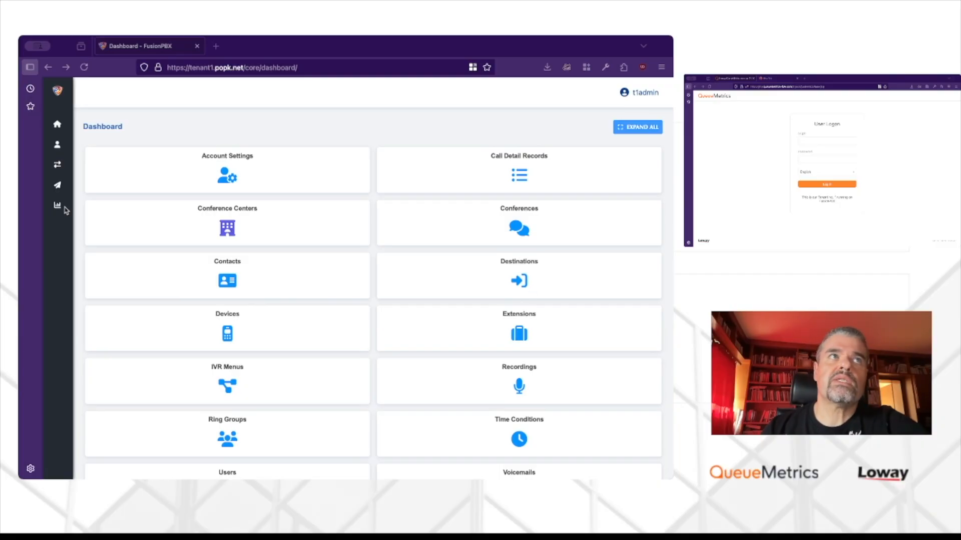
View the status page of the call center agents in FusionPBX
mouse_move(57, 207)
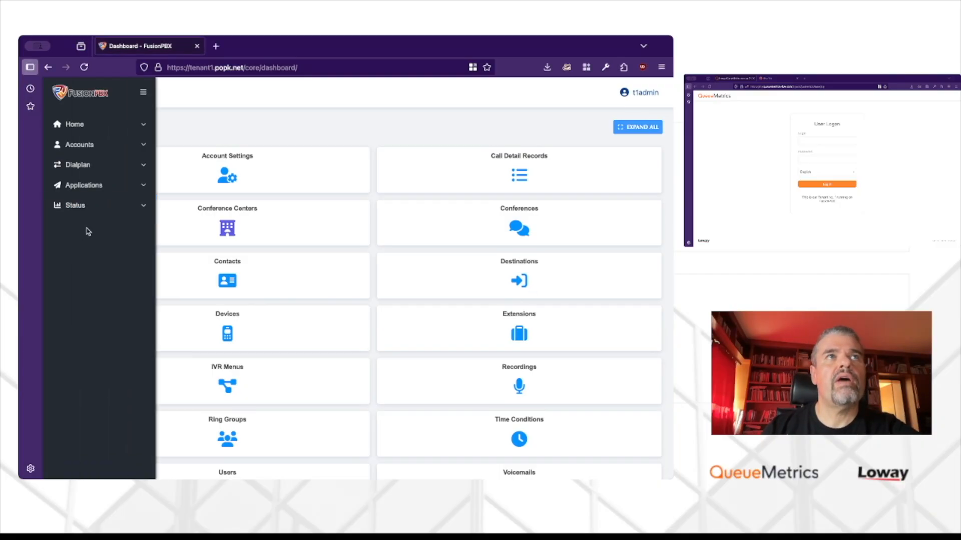
click(91, 212)
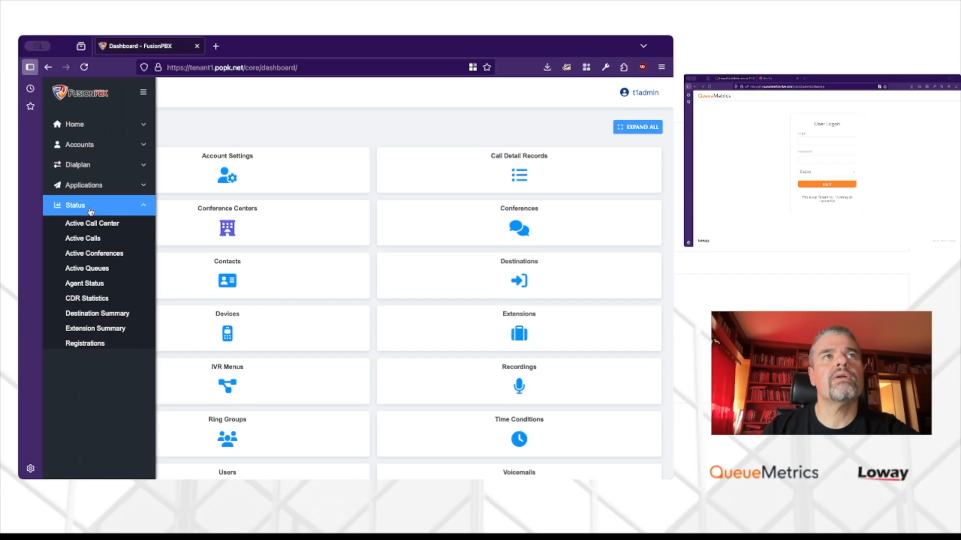
click(122, 287)
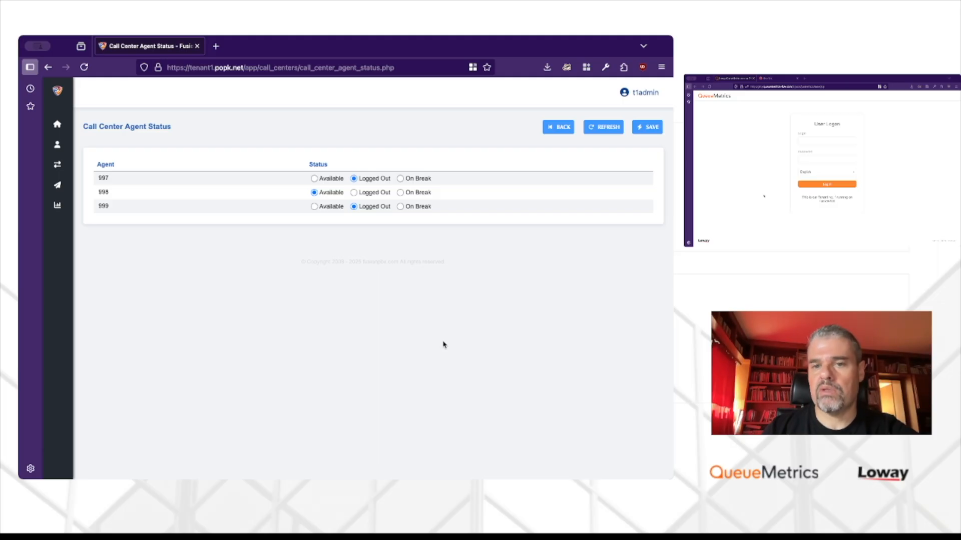
View the list of active call center queues and open the activity of queue q1
mouse_move(58, 195)
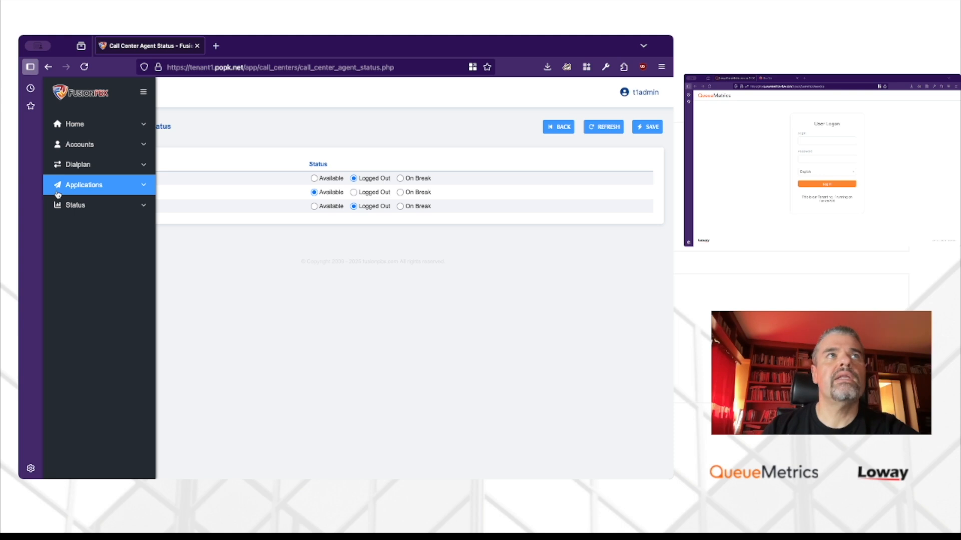
click(76, 207)
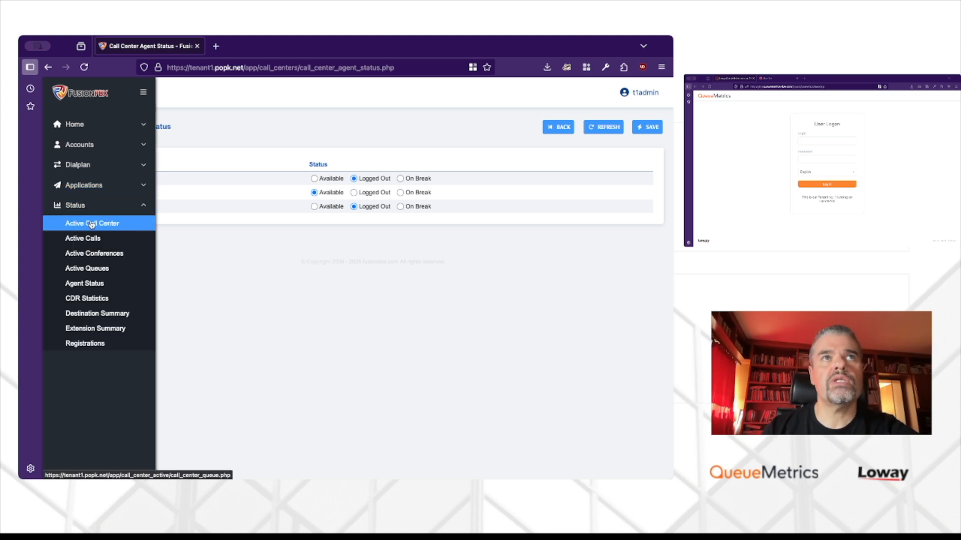
click(91, 225)
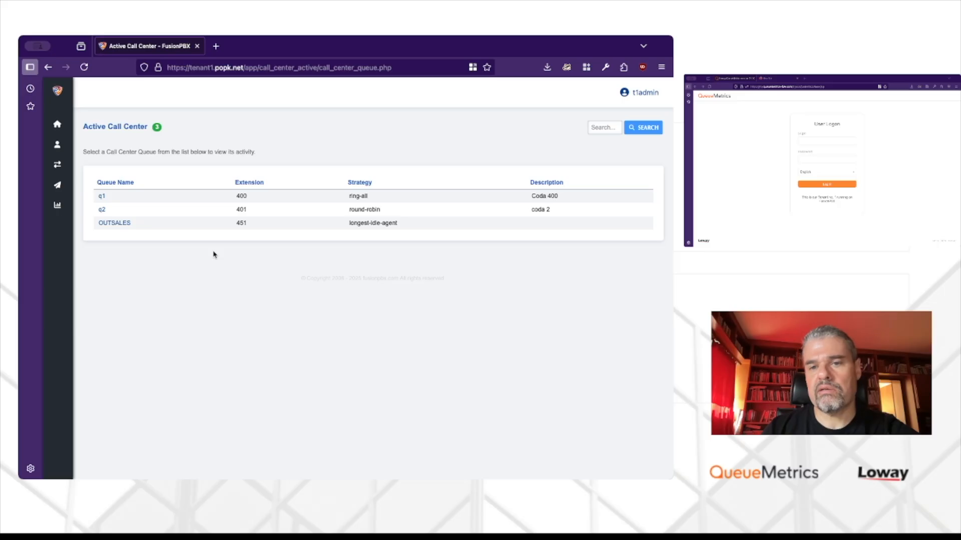
click(102, 195)
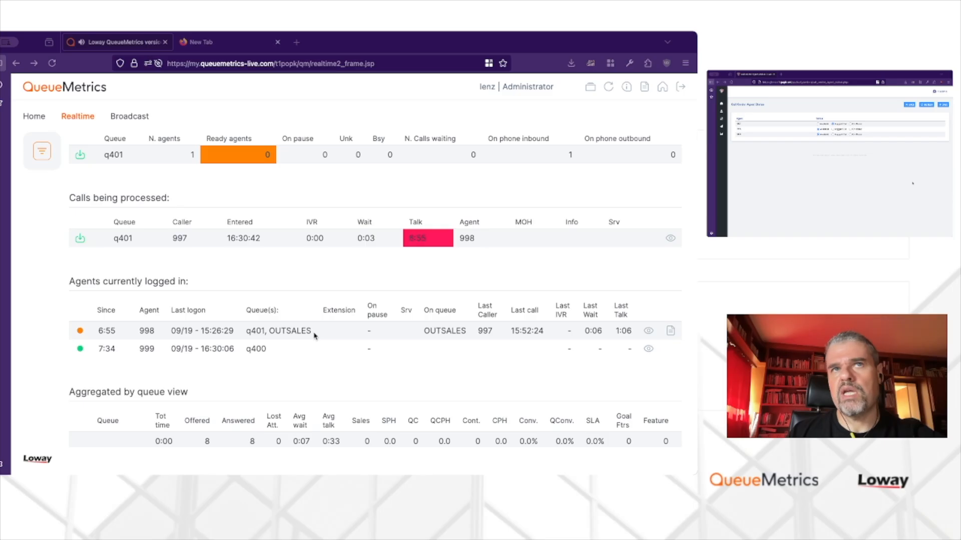
Examine the calls being processed, the logged-in agents and the per-queue aggregates on the QueueMetrics realtime page
scroll(315, 335, down, 2)
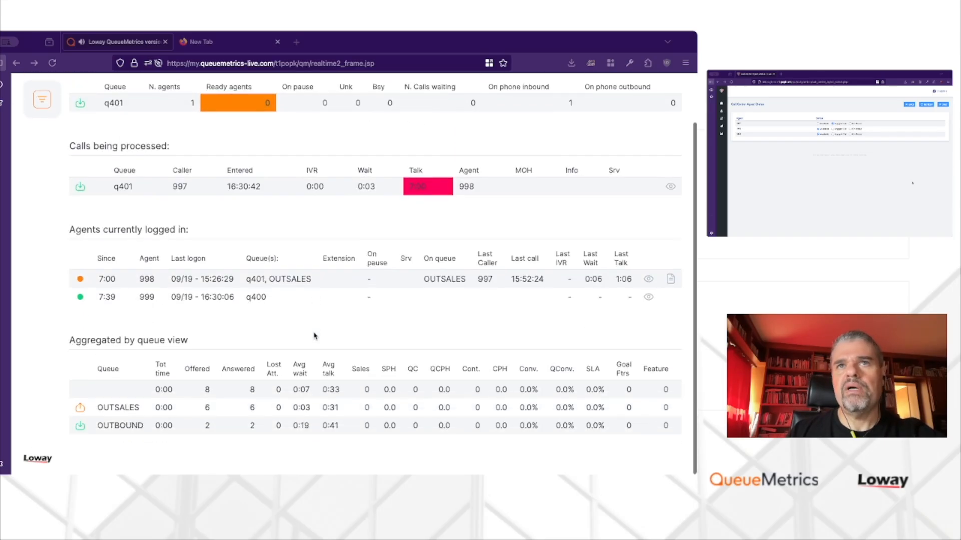
scroll(291, 330, up, 2)
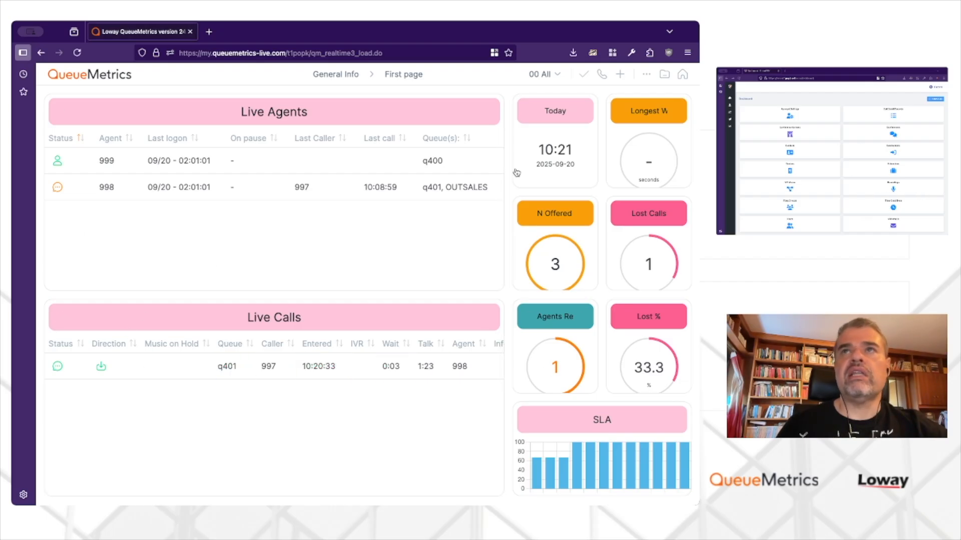
Hang up agent 998's live call from caller 997 on queue q401 with the Hangup Call action
click(620, 74)
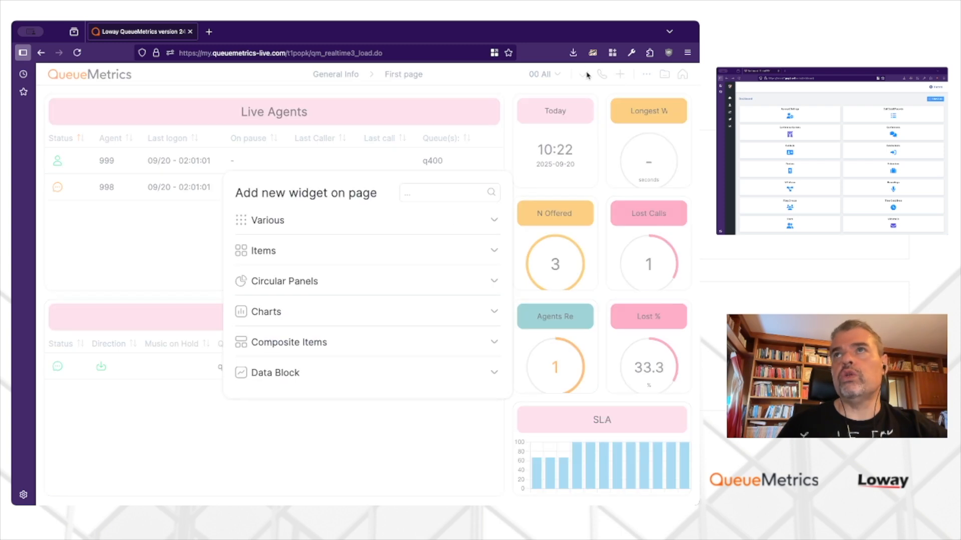
click(597, 95)
click(646, 74)
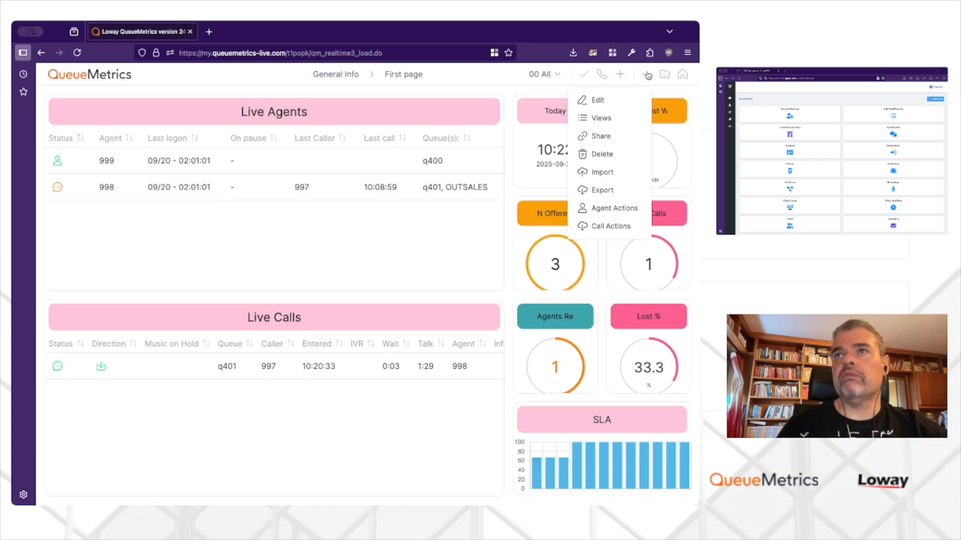
click(584, 226)
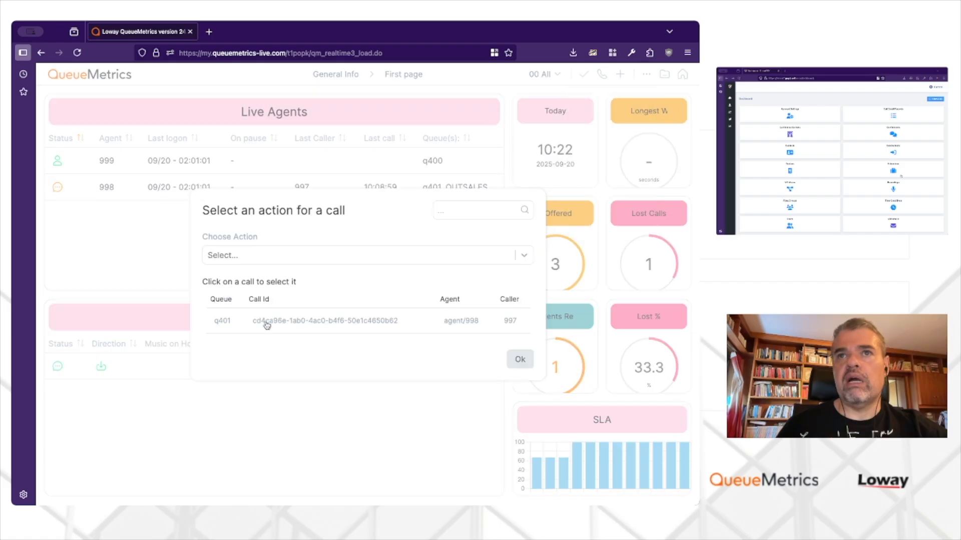
click(292, 252)
click(246, 289)
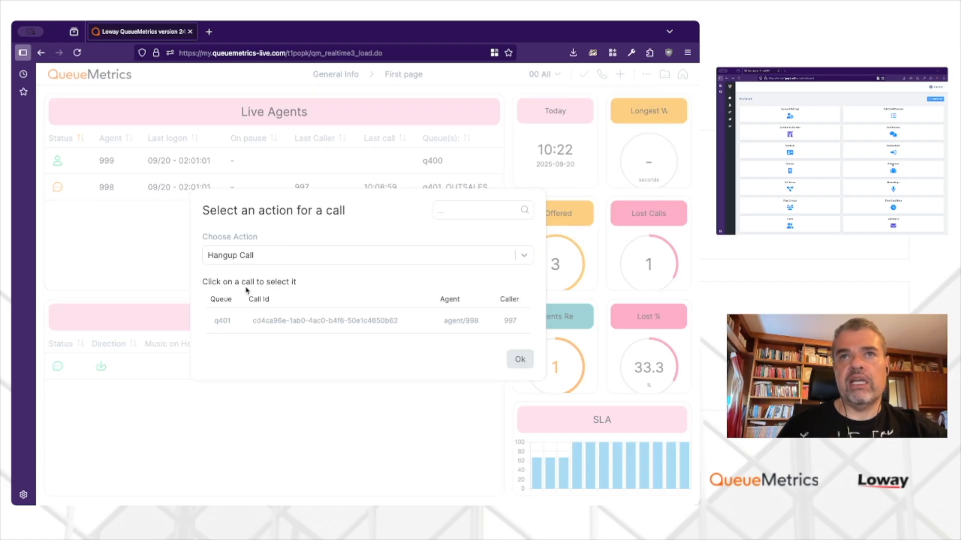
click(317, 331)
click(520, 360)
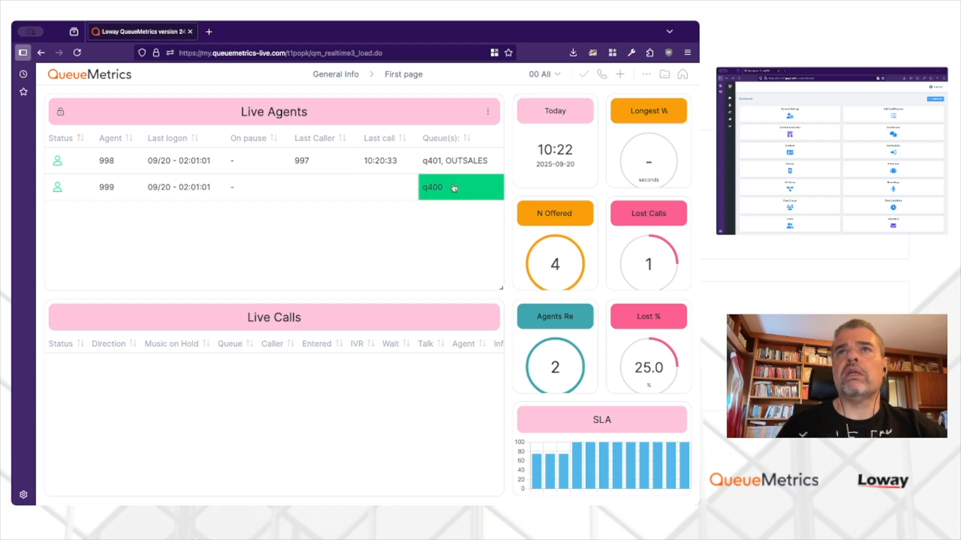
Add agent 999 as a member of queue q401
click(647, 74)
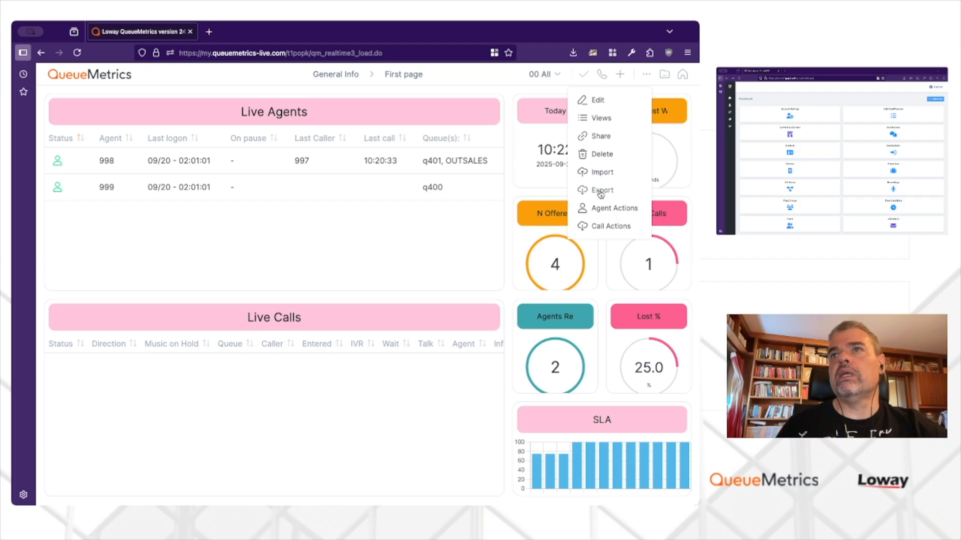
click(605, 208)
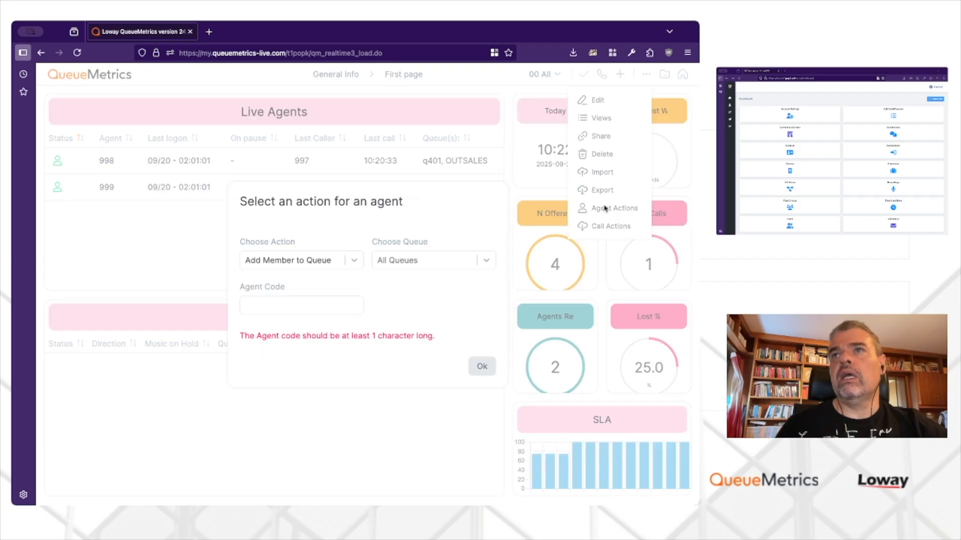
click(422, 261)
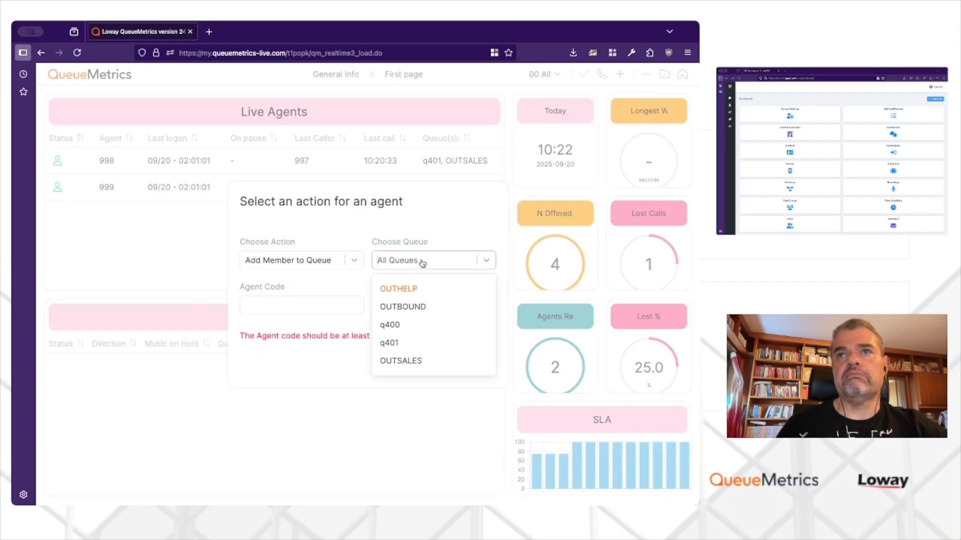
click(398, 347)
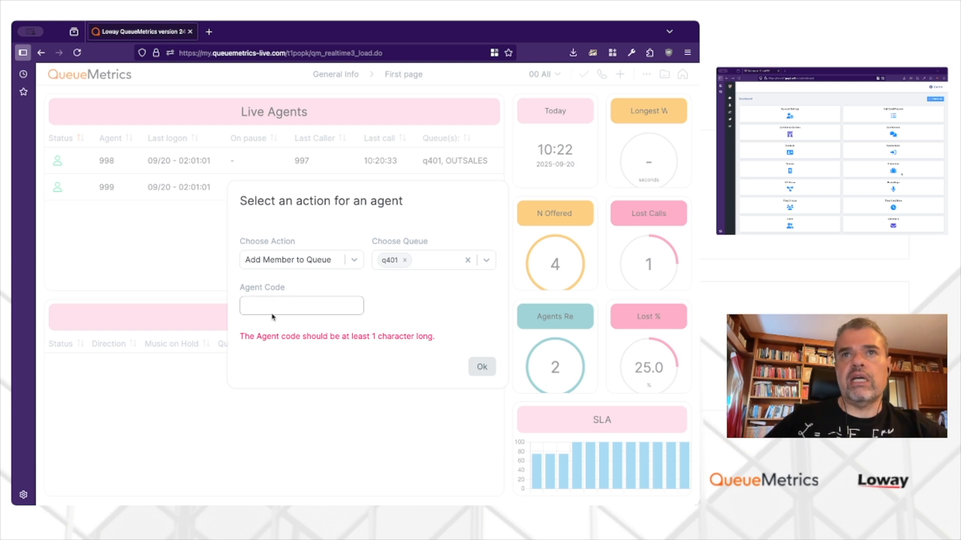
click(289, 304)
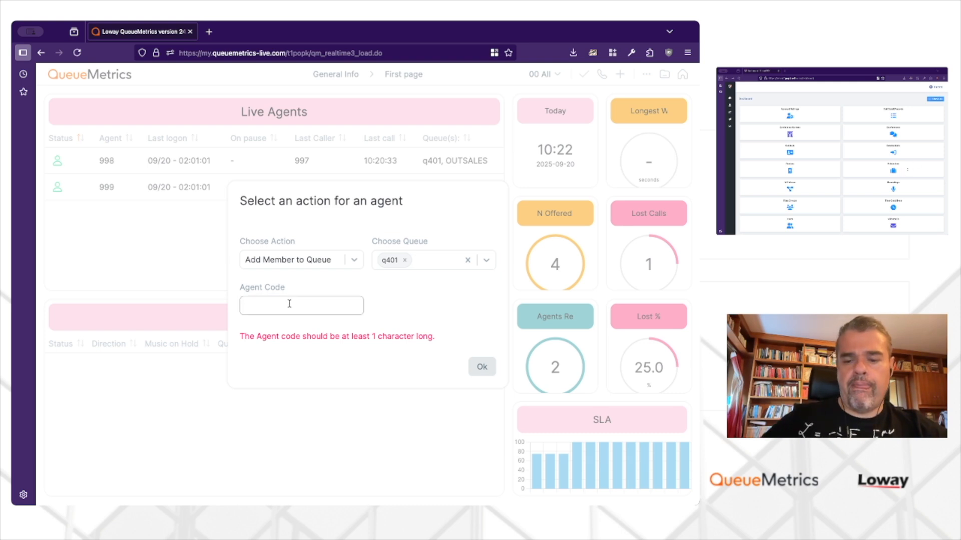
text(999)
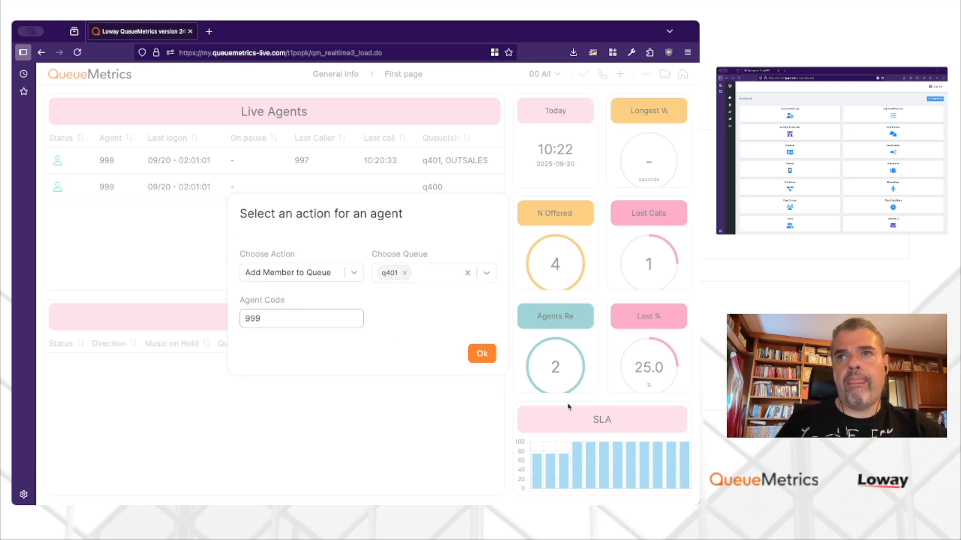
click(481, 355)
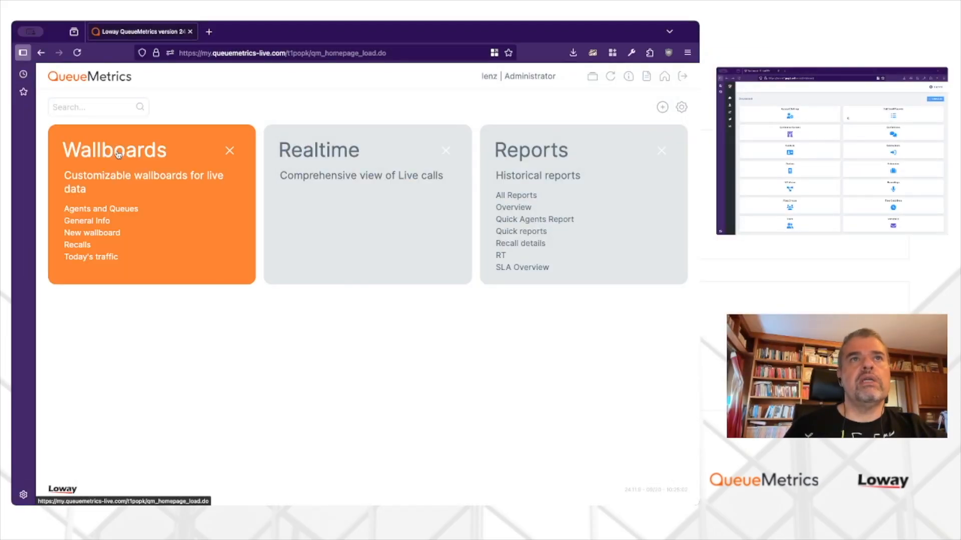
Create a new wallboard and add the Bar Graph - SLA, Live Agent Info and Live Queues widgets to it
click(118, 153)
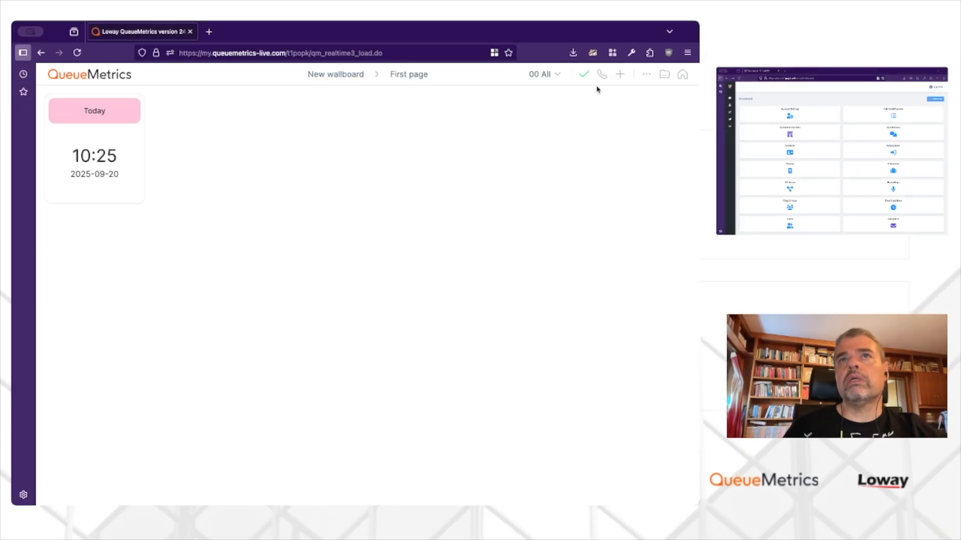
click(620, 76)
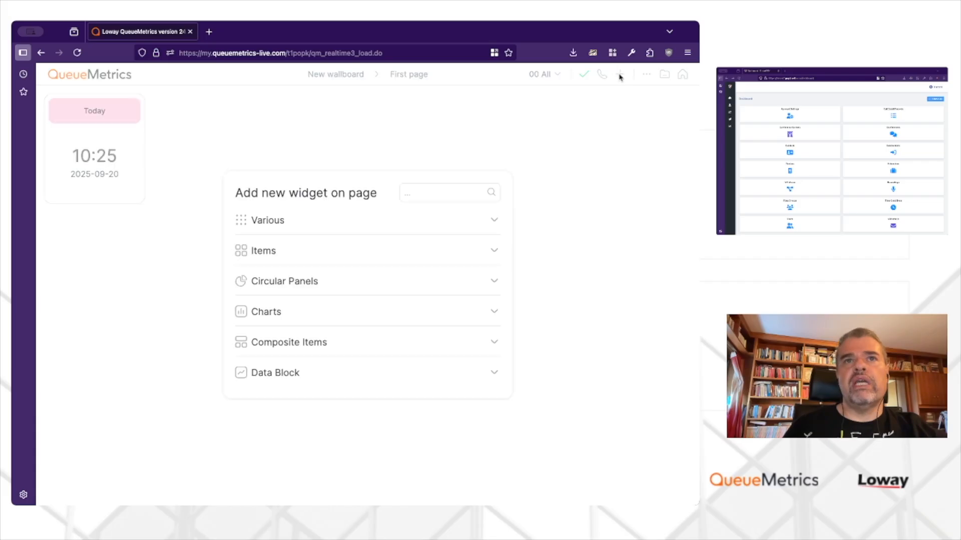
click(274, 311)
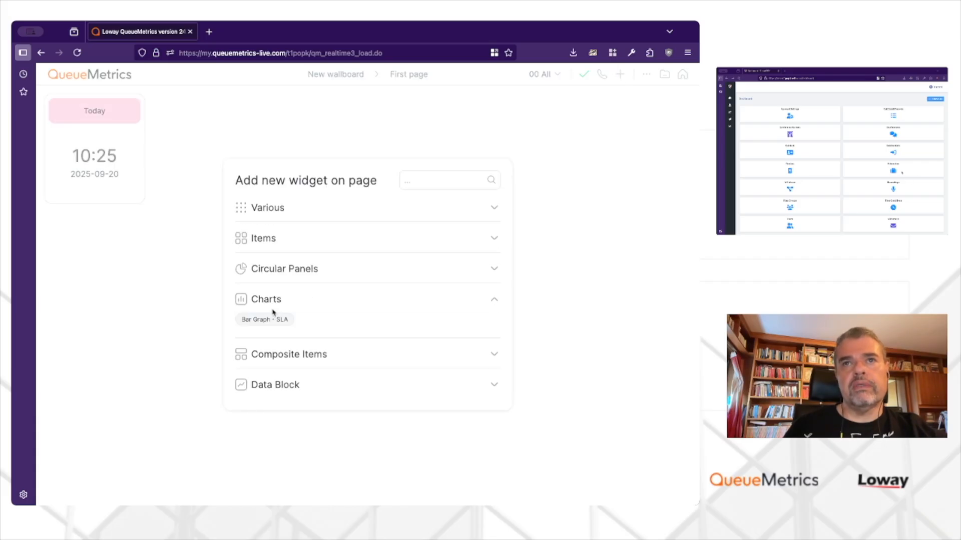
click(265, 318)
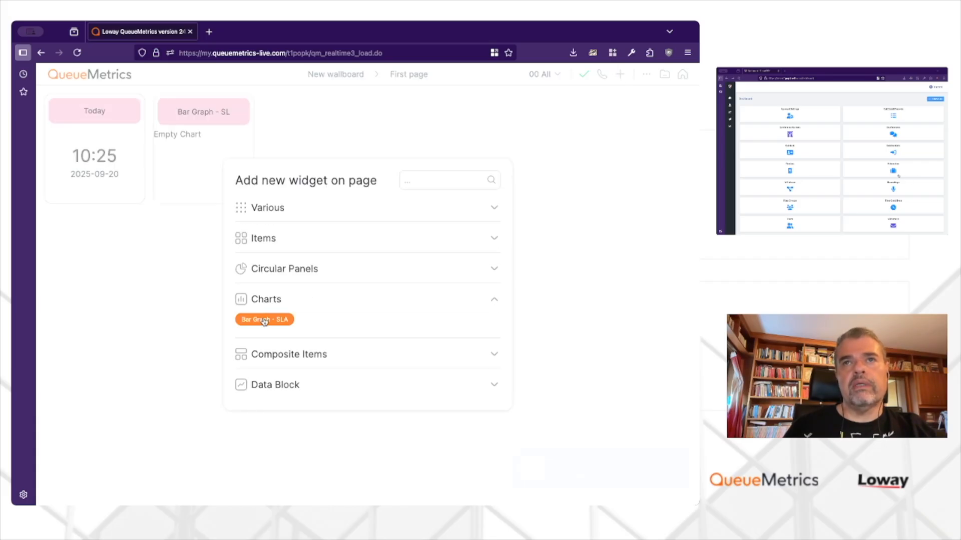
click(307, 362)
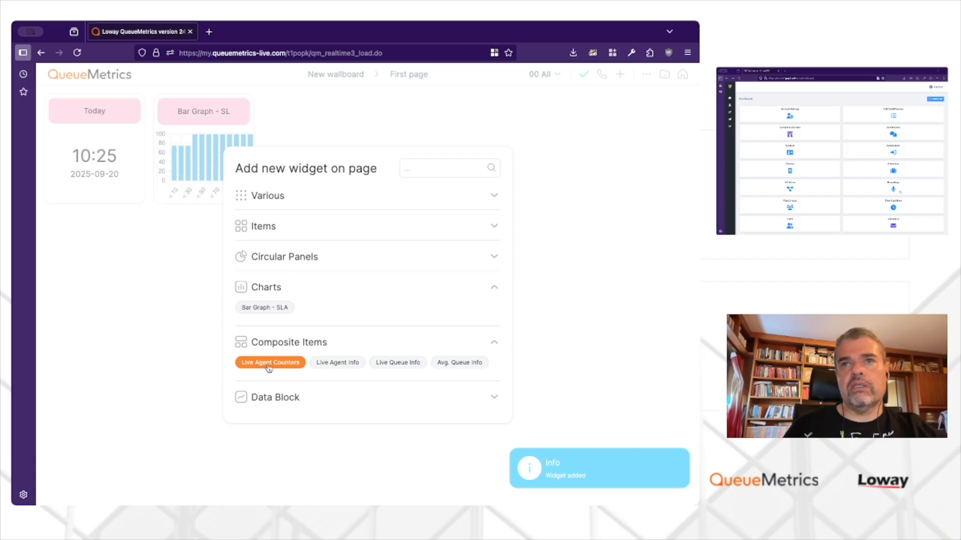
click(337, 366)
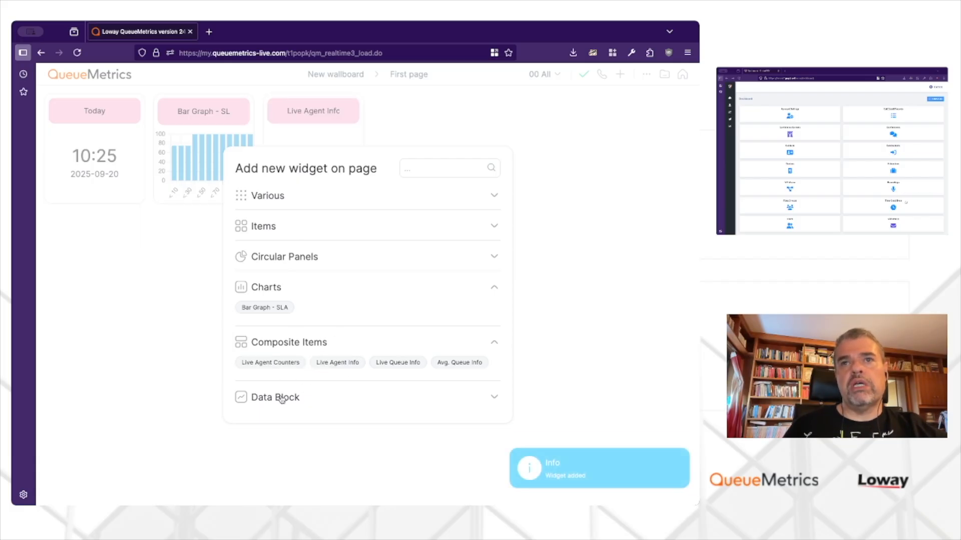
click(249, 398)
click(340, 389)
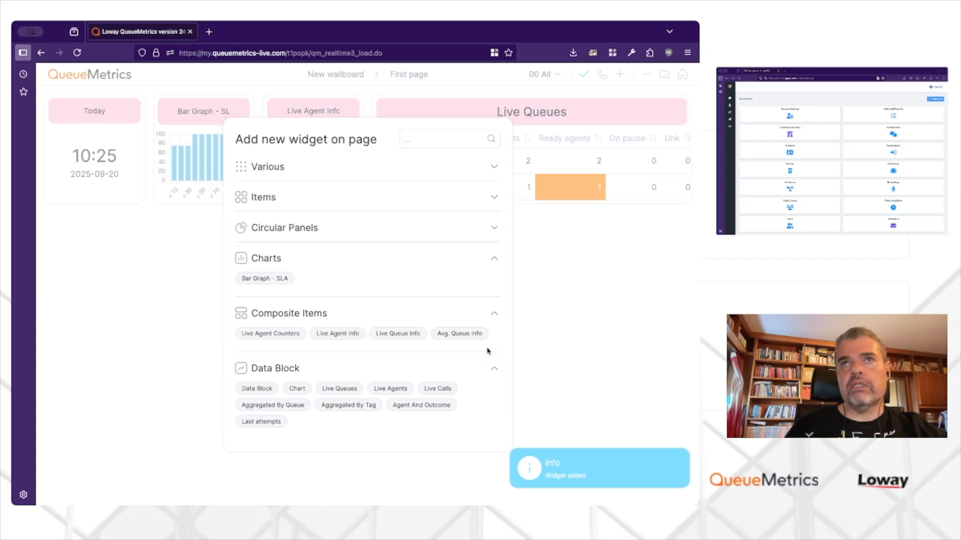
click(615, 341)
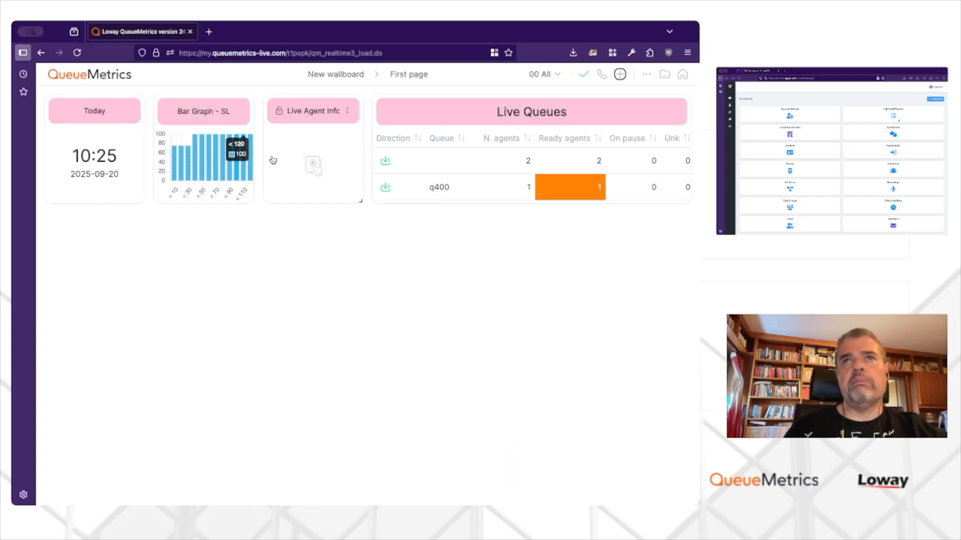
Move the Live Agent Info widget beneath the Today and SLA bar graph widgets and enlarge it to span about two columns
drag(315, 118, 270, 497)
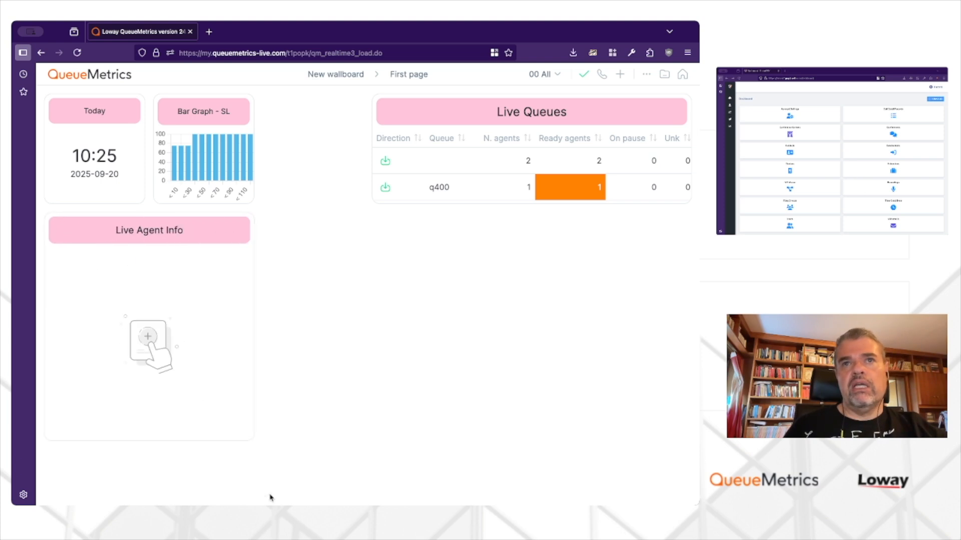
Set the Live Agent Info widget to follow agent 998 and change its color to green
click(169, 362)
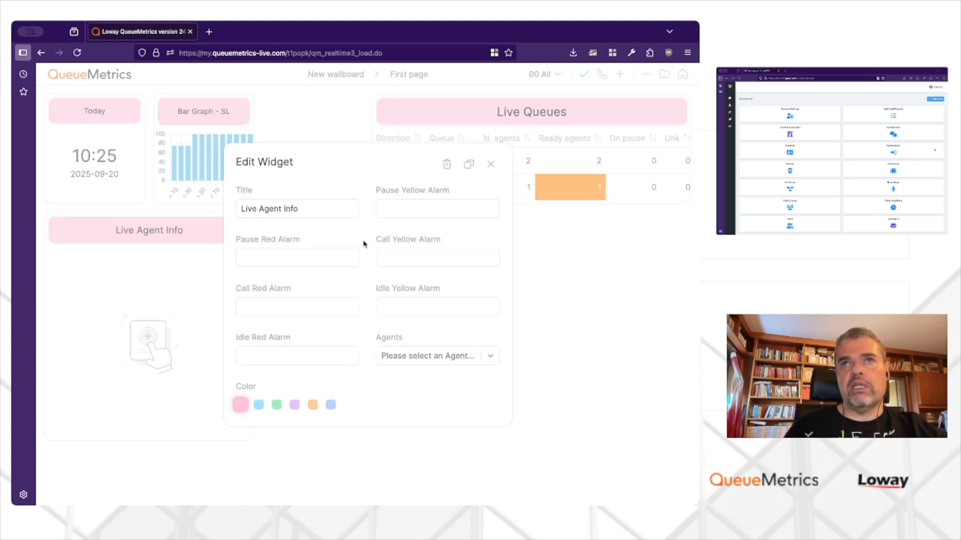
click(430, 356)
click(415, 279)
click(276, 404)
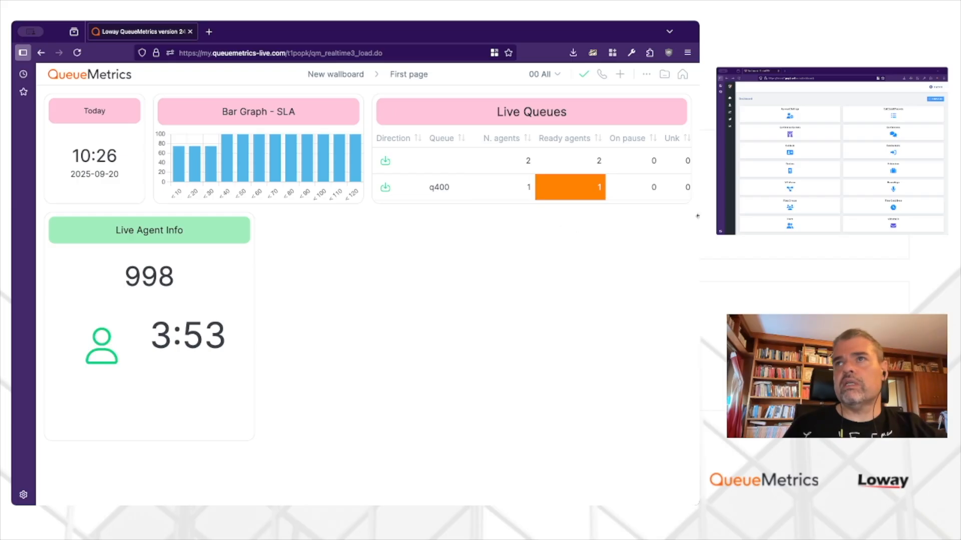
Lengthen the Live Queues widget to fit all queue rows and widen the Live Agent Info widget up to its edge
drag(686, 202, 681, 432)
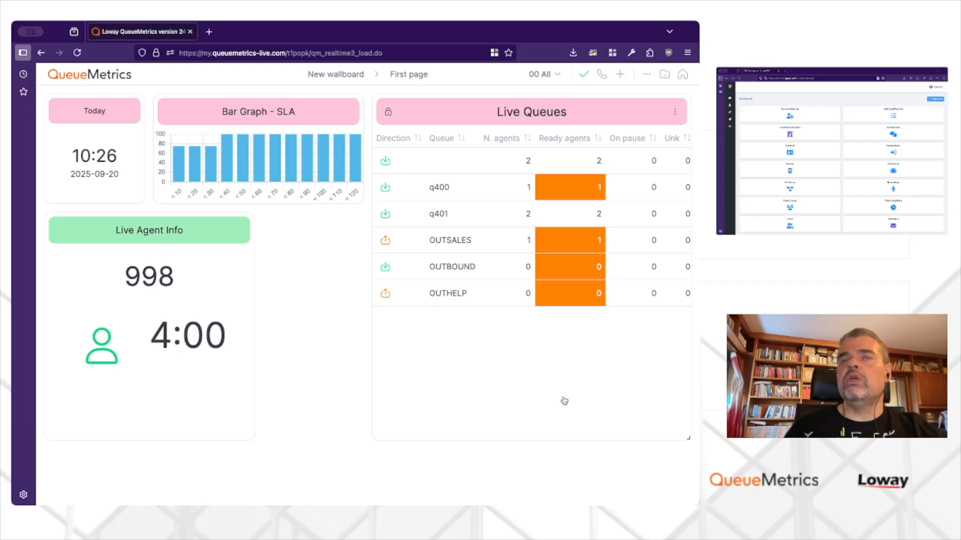
drag(252, 439, 354, 439)
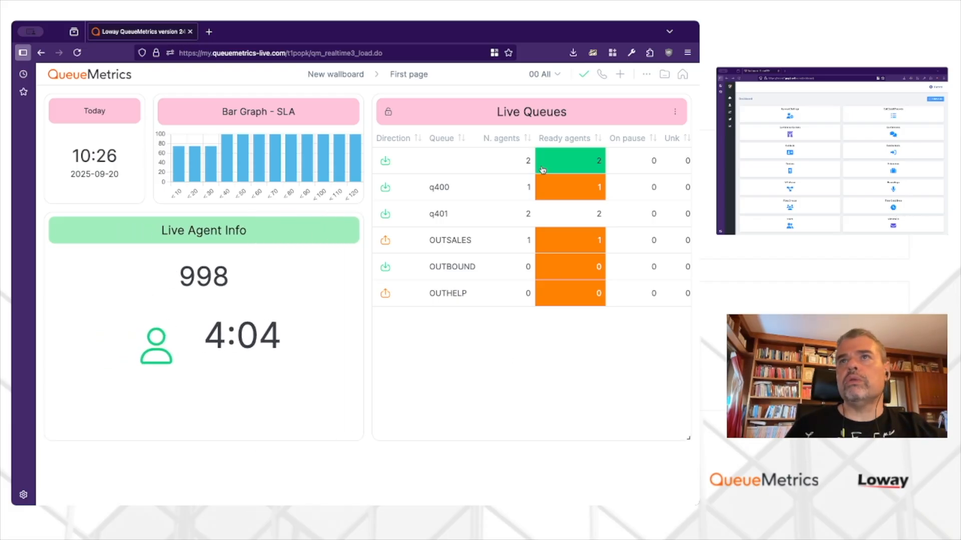
Open the Live Queues widget's settings and look through the queues it can be limited to, leaving them as they are
click(674, 111)
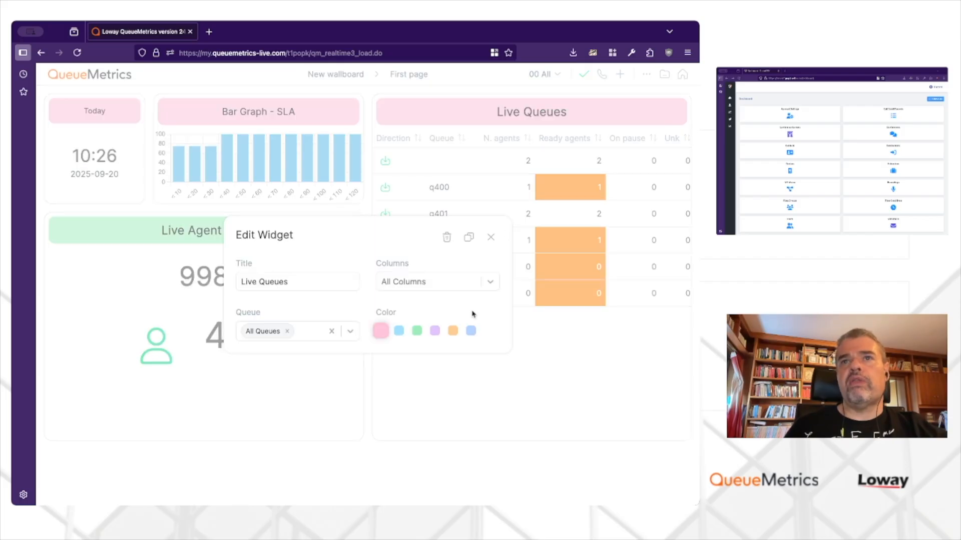
click(315, 338)
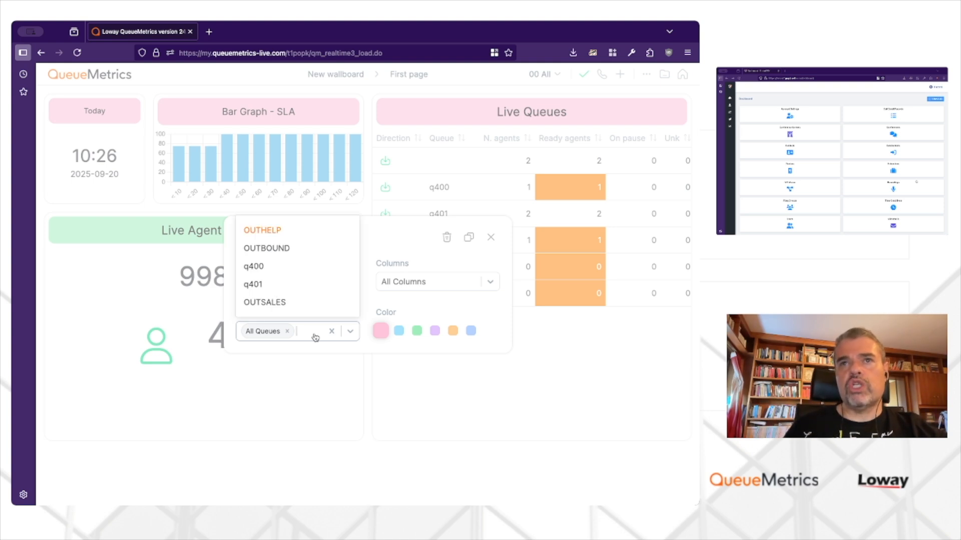
click(514, 366)
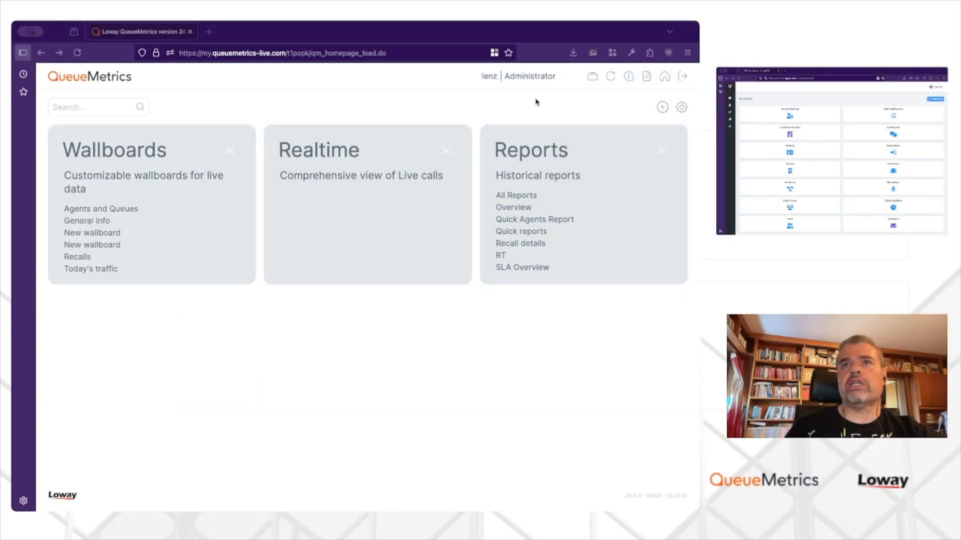
Open the All Reports historical report and review its answered calls data, including agent distribution and service level agreement
click(515, 196)
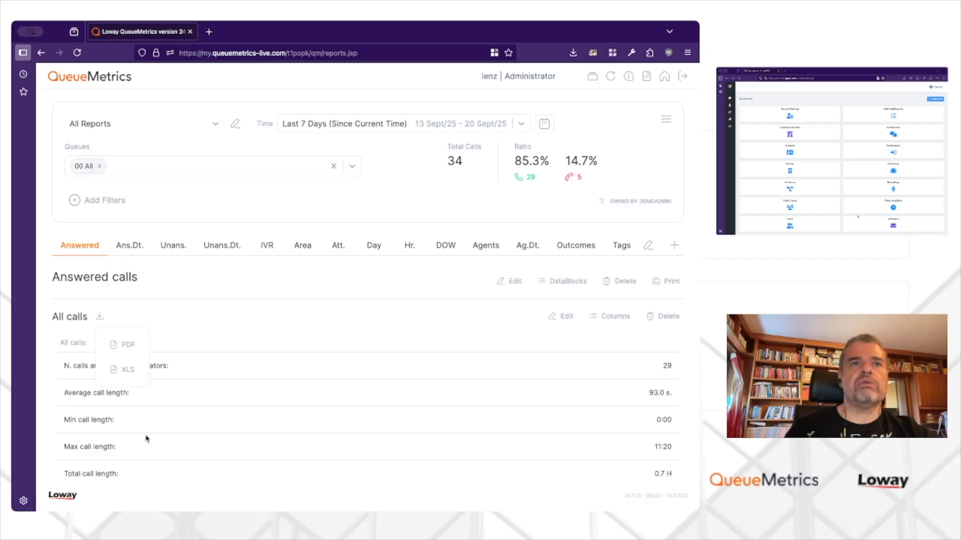
scroll(146, 438, down, 7)
scroll(146, 438, down, 15)
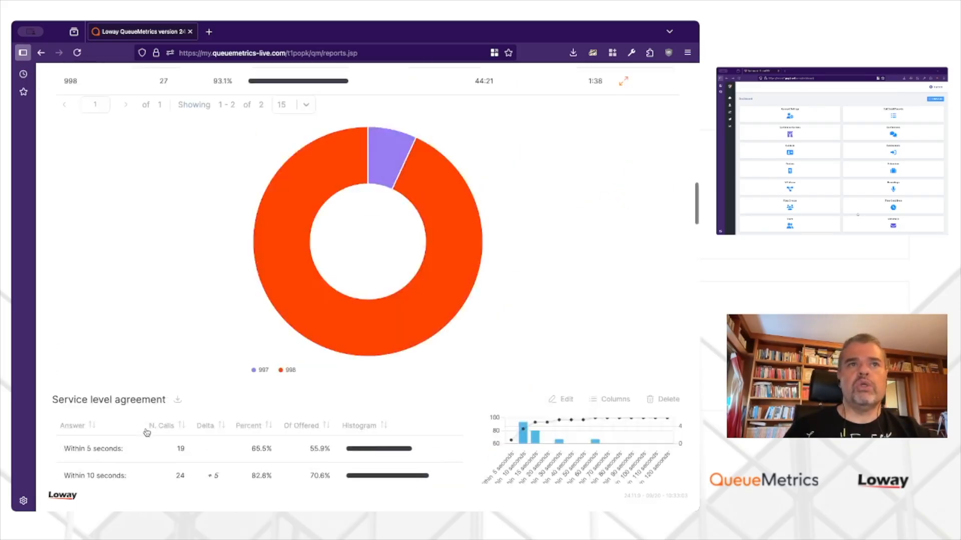
scroll(147, 433, up, 20)
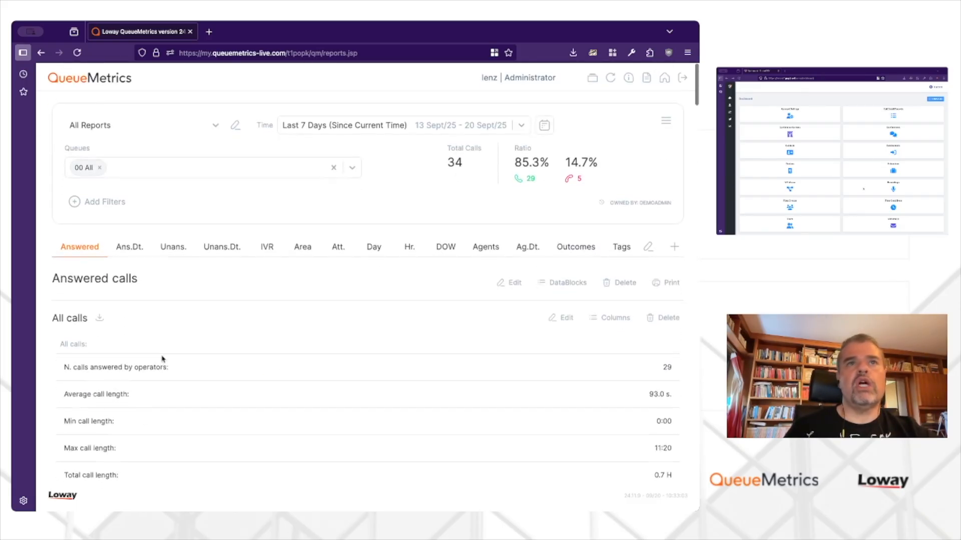
Review the unanswered calls section of the report
click(168, 254)
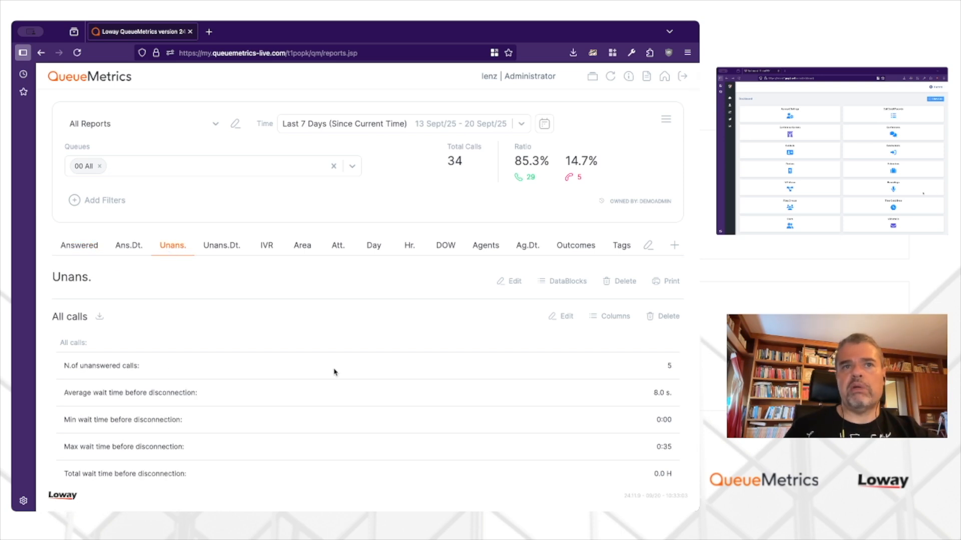
scroll(334, 373, down, 7)
scroll(335, 373, up, 8)
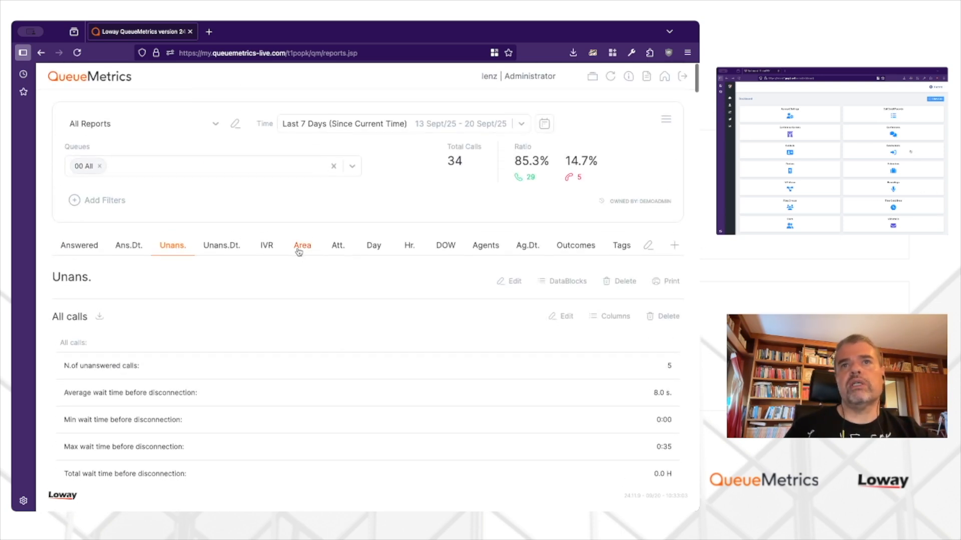
Review the ACD call attempts by queue and terminal, and bring up the call distribution by hour
click(338, 245)
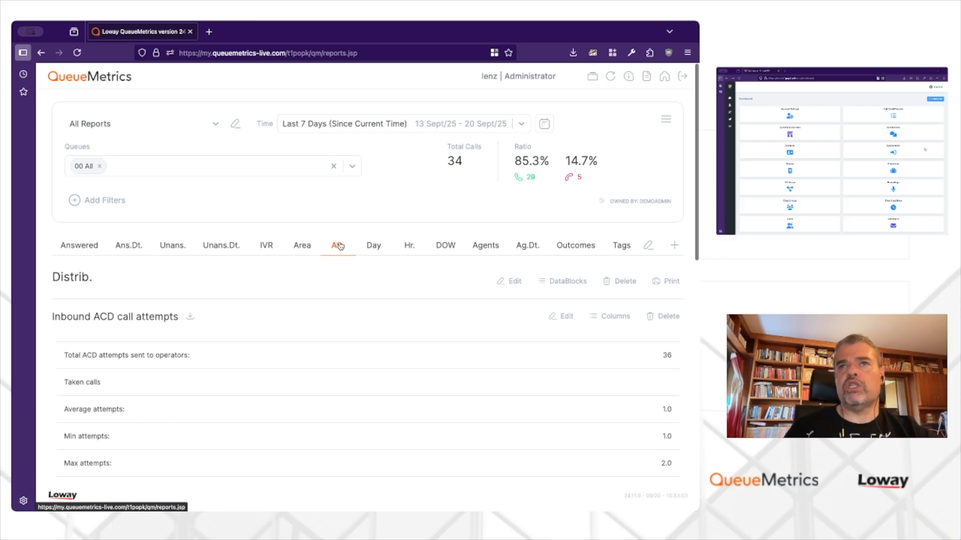
scroll(406, 410, down, 10)
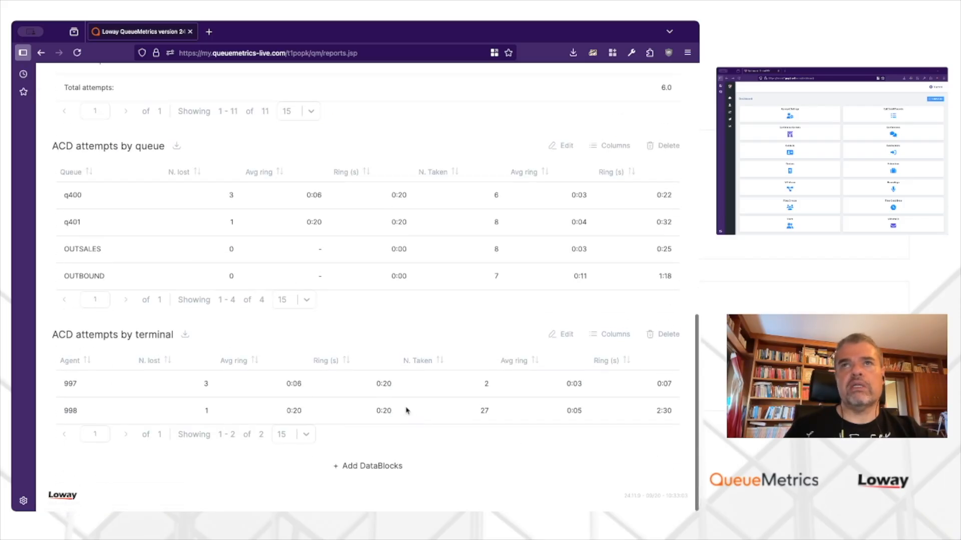
scroll(407, 411, up, 10)
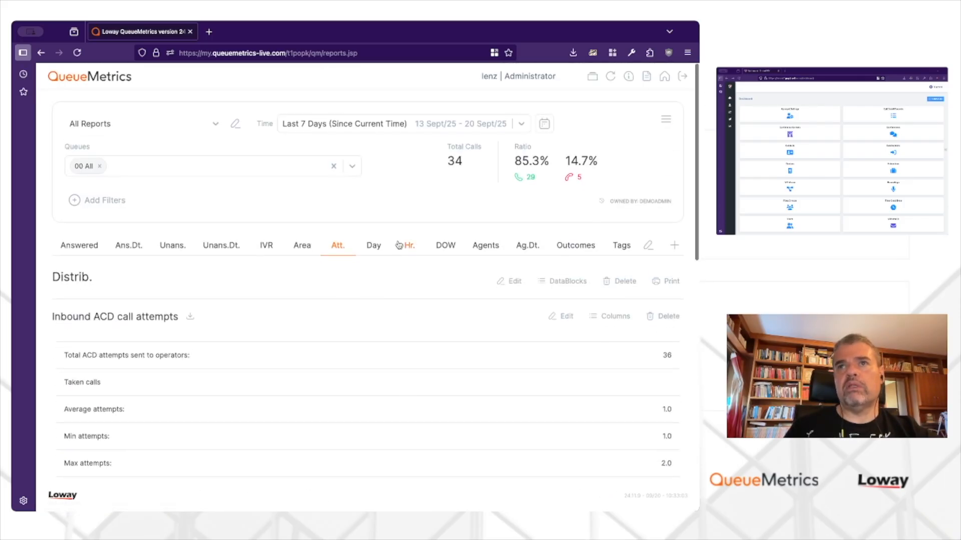
click(404, 253)
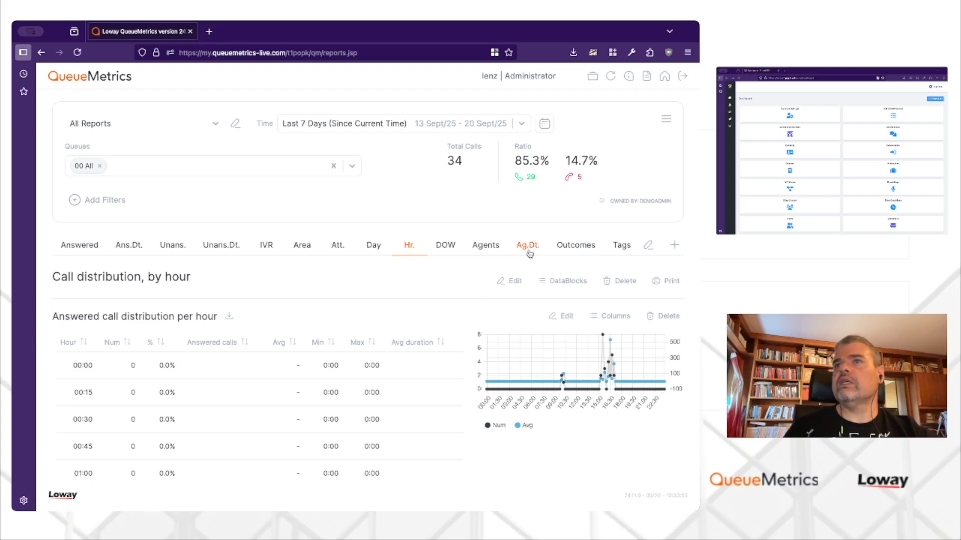
Review the Agents and Sessions report down to the agent session and payable times by hour, and show the call outcomes
click(484, 248)
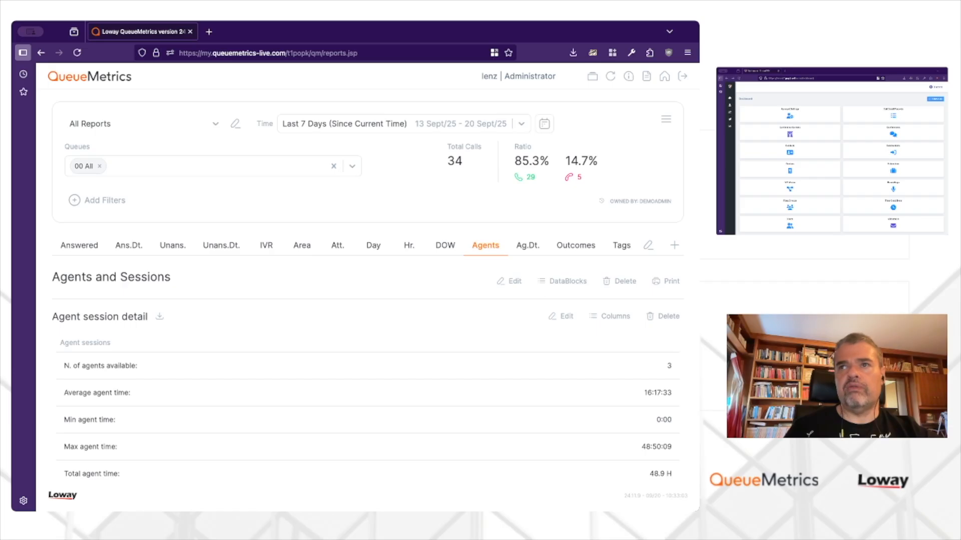
scroll(410, 276, down, 15)
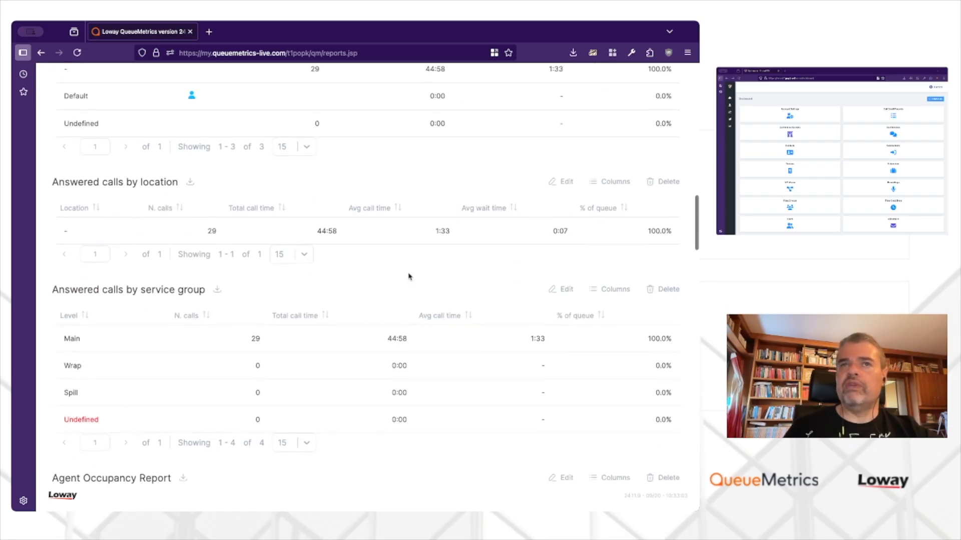
scroll(410, 276, down, 3)
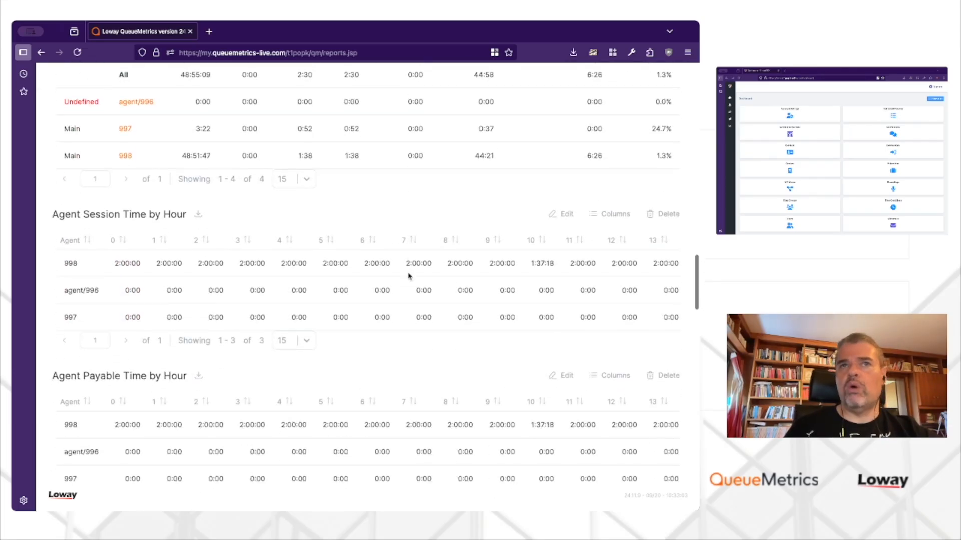
scroll(409, 276, up, 18)
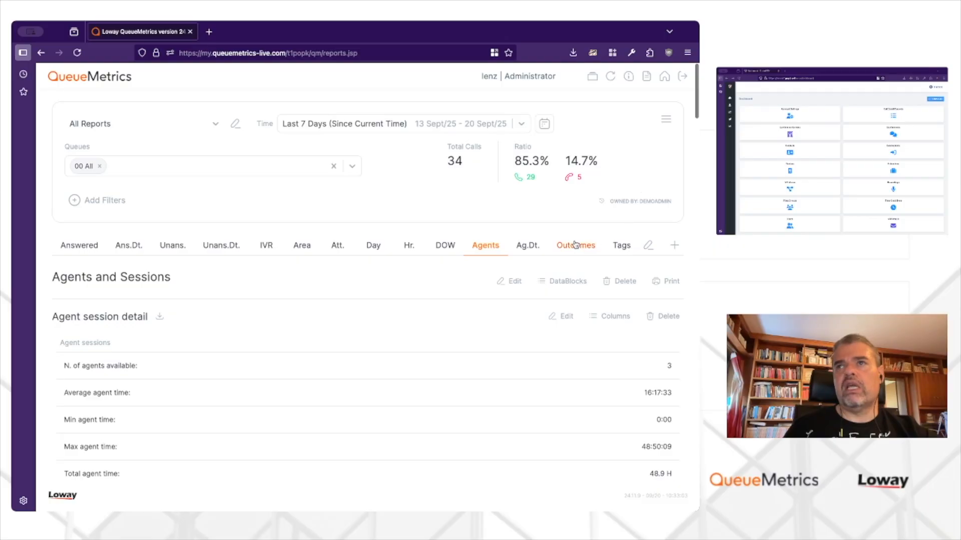
click(581, 250)
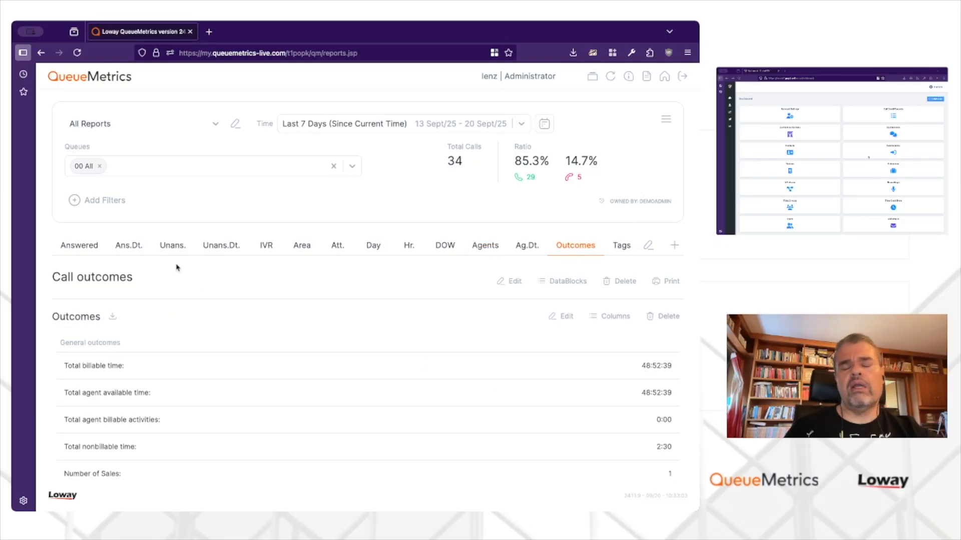
Show the details of answered calls and open the q400 call of 09/18 at 15:38:53 with its event timeline
click(134, 247)
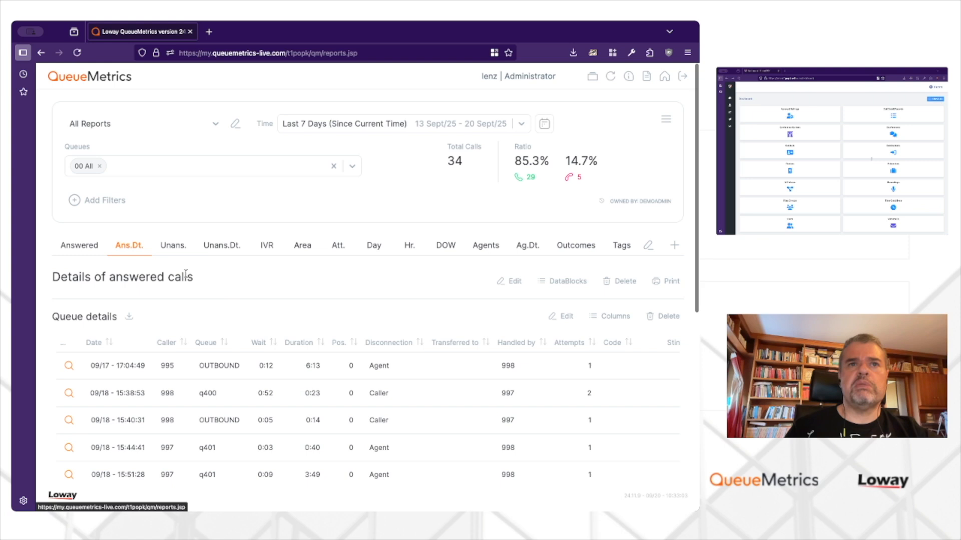
click(69, 394)
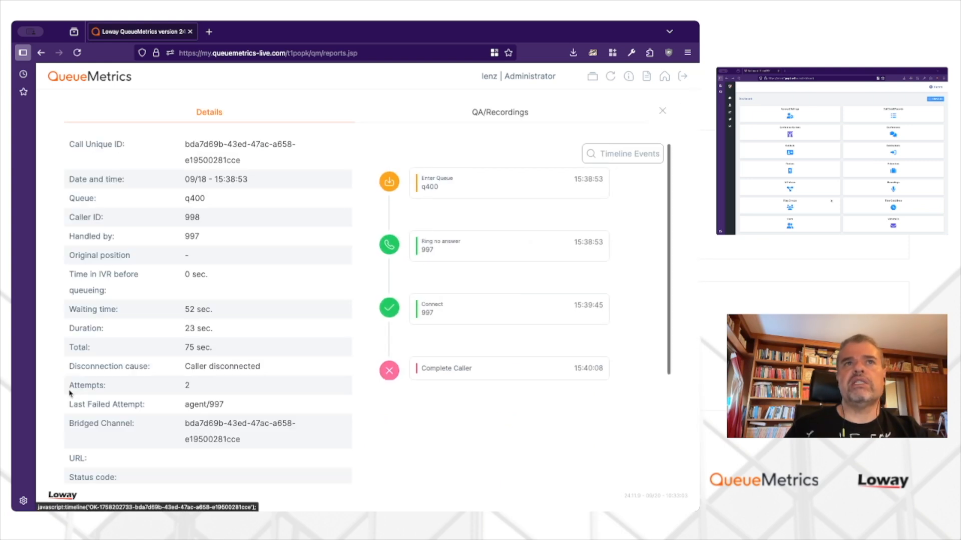